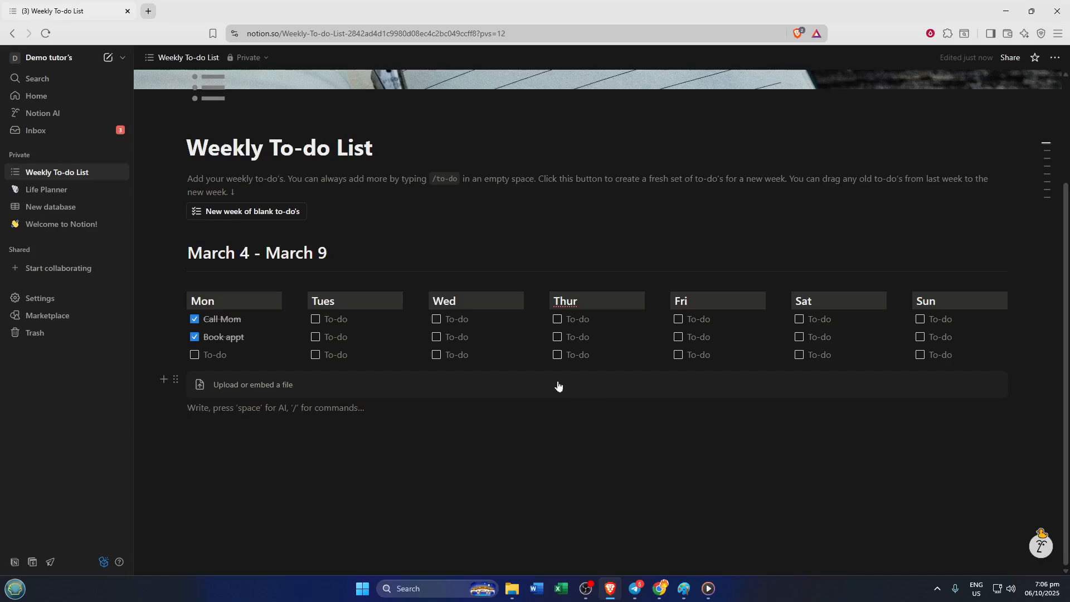
Insert an Embed block on the empty line below the weekly to-do columns.
scroll(530, 376, up, 1)
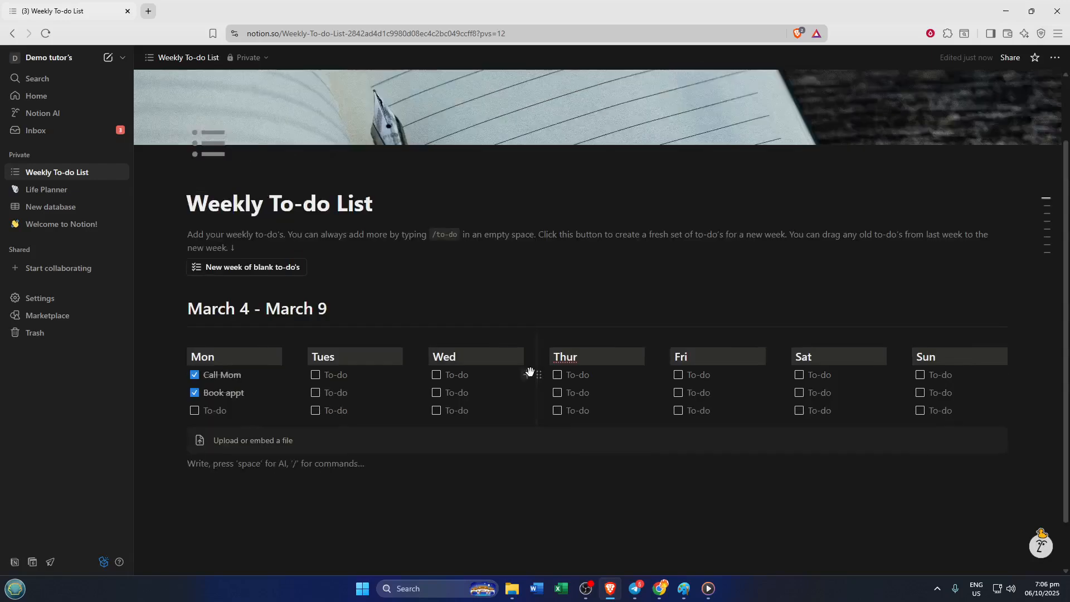
scroll(530, 368, up, 1)
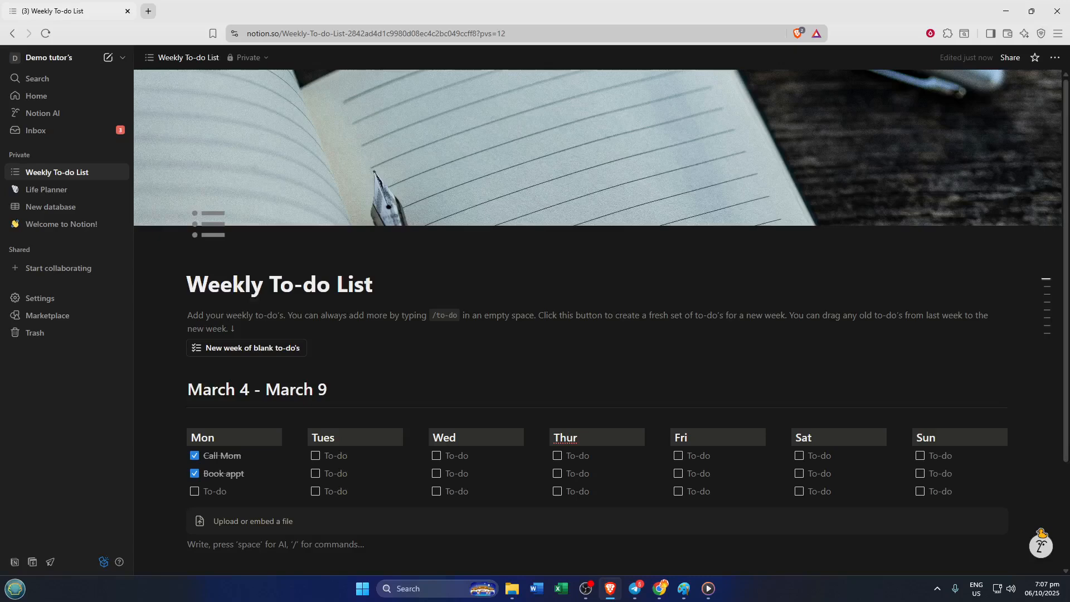
scroll(598, 312, down, 1)
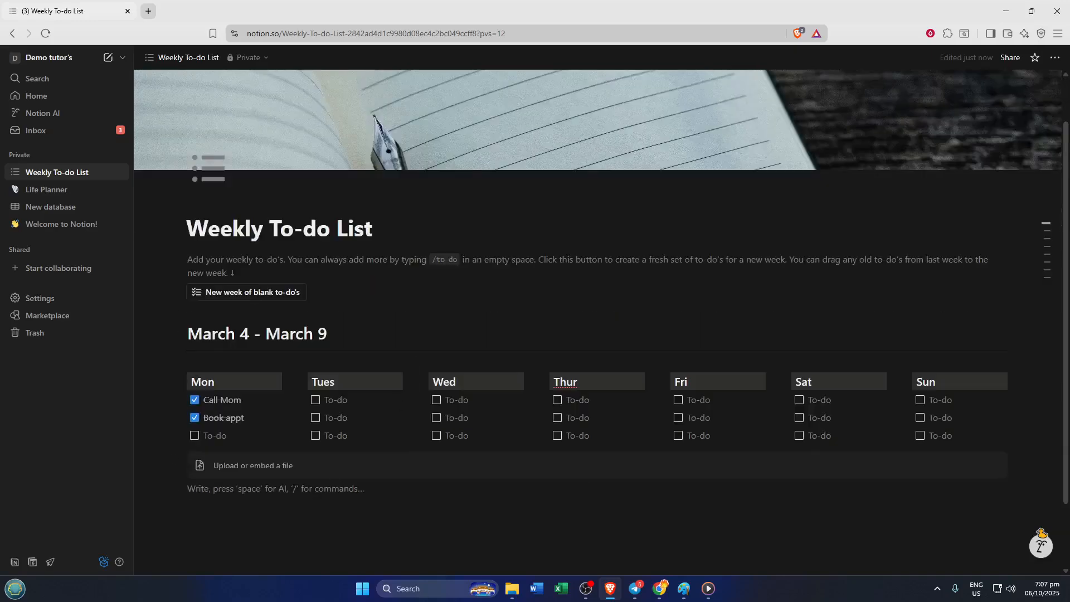
text(/)
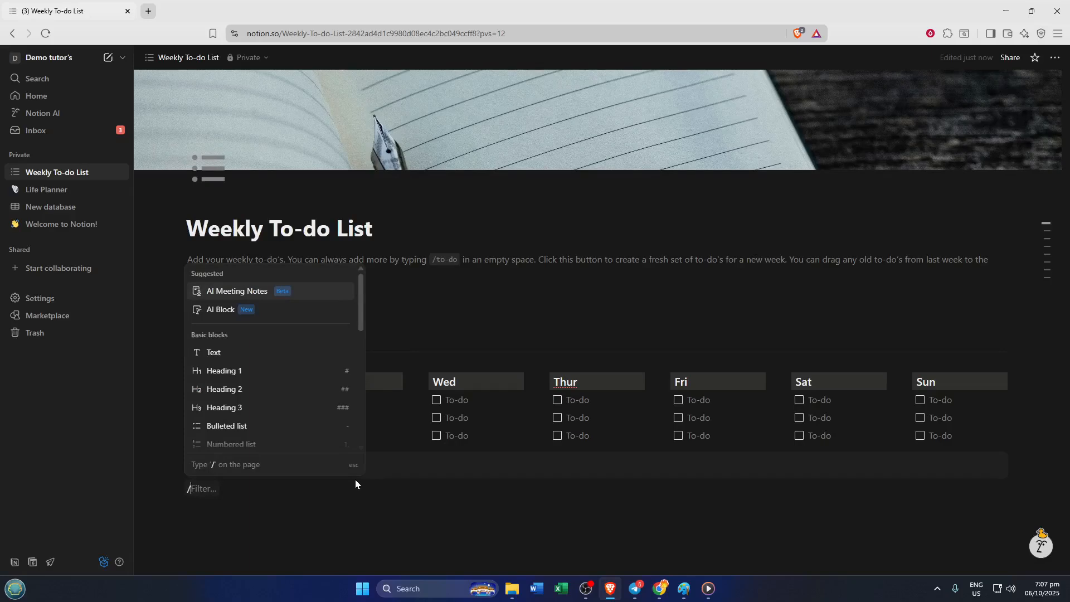
text(en)
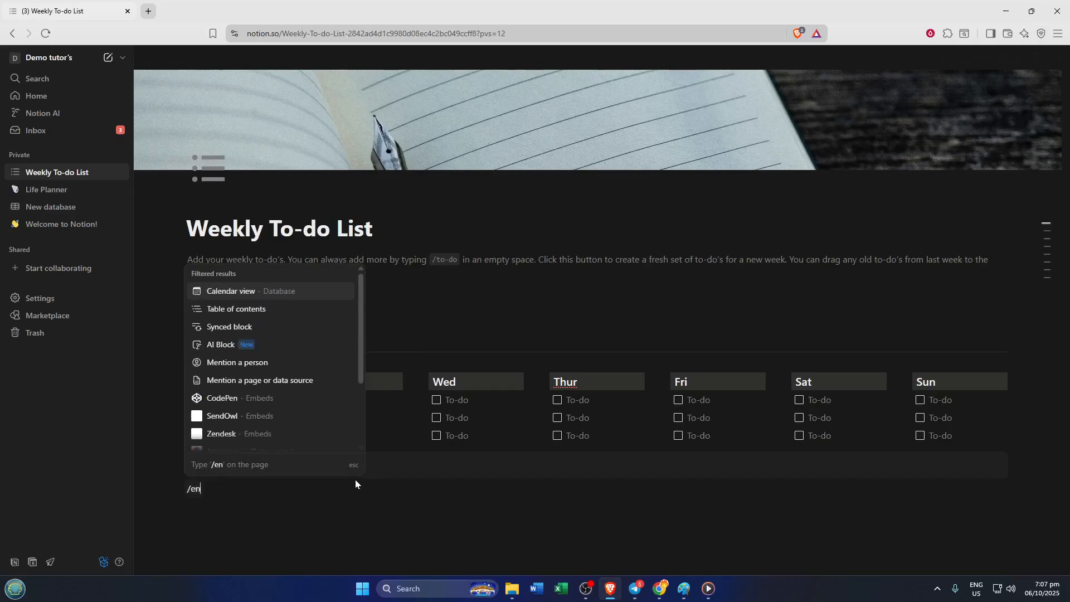
text(d)
key(BackSpace)
key(BackSpace)
text(m)
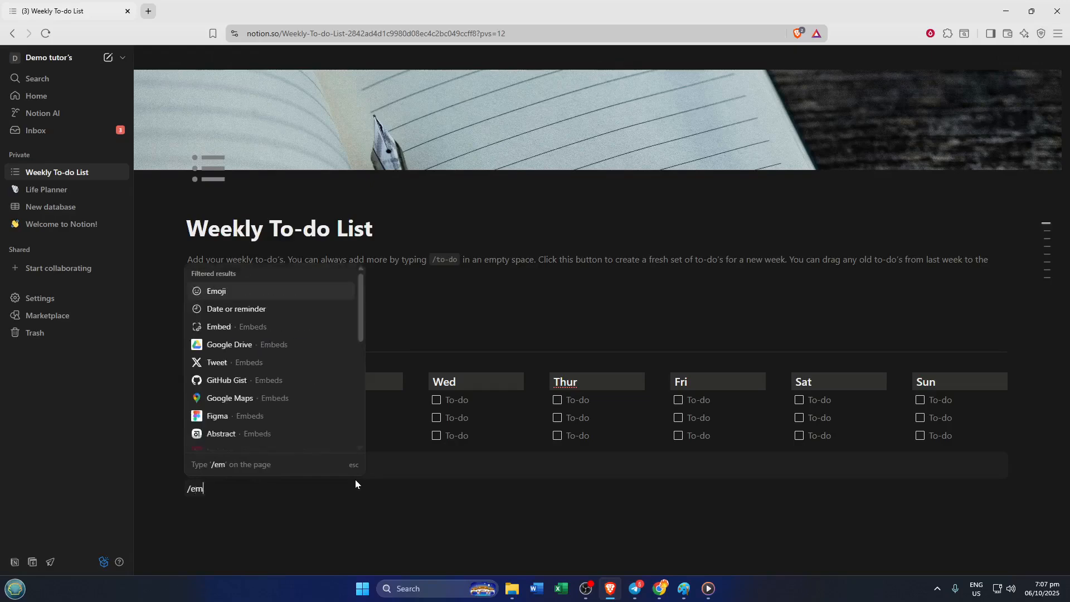
text(bed)
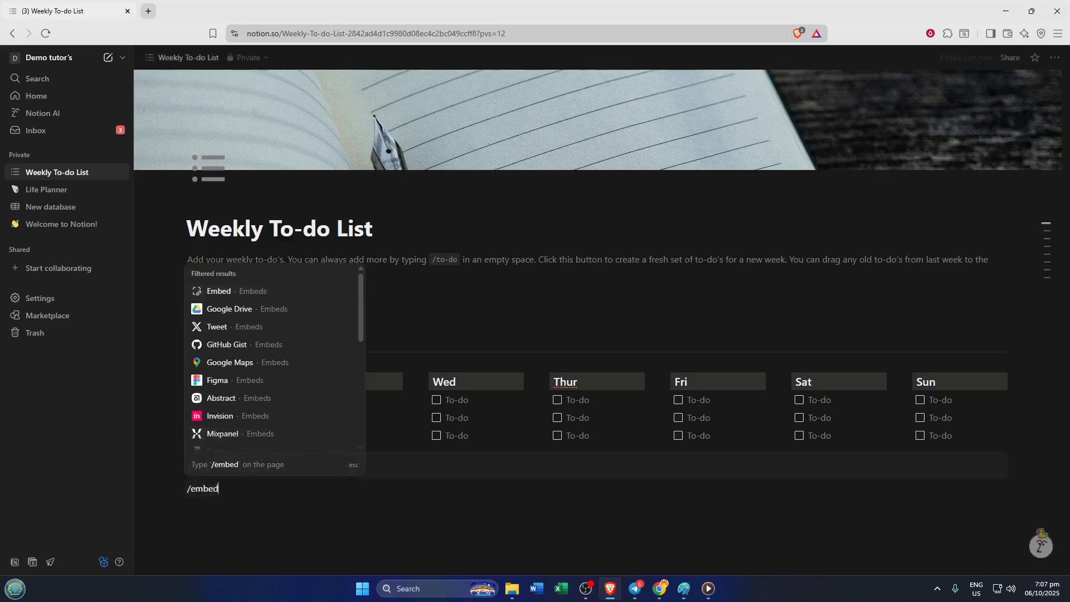
click(283, 294)
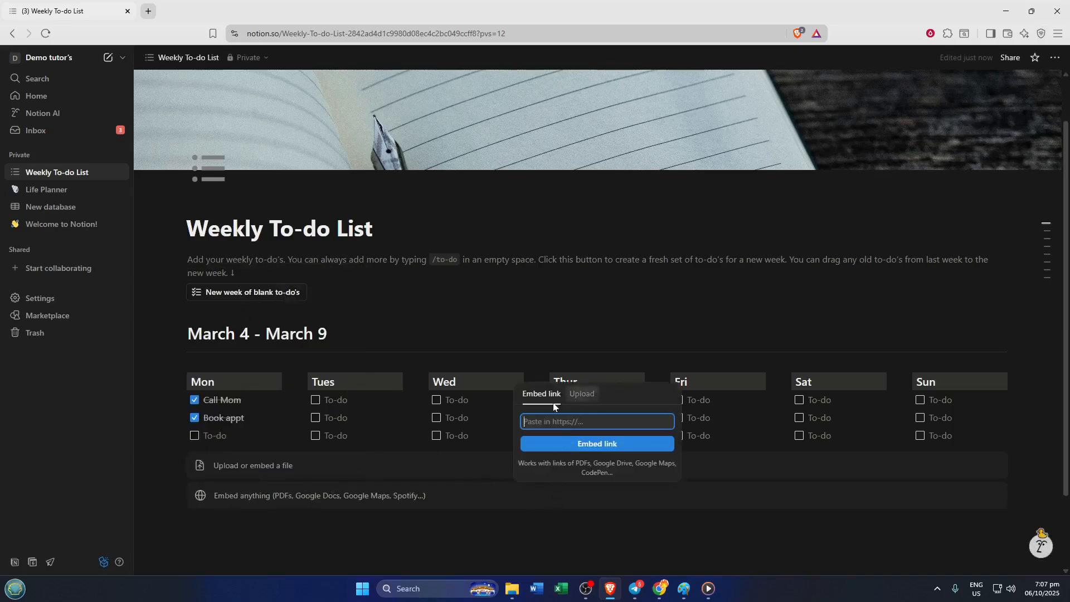
Upload image 1.pdf from the Sample folder into the embed.
click(574, 399)
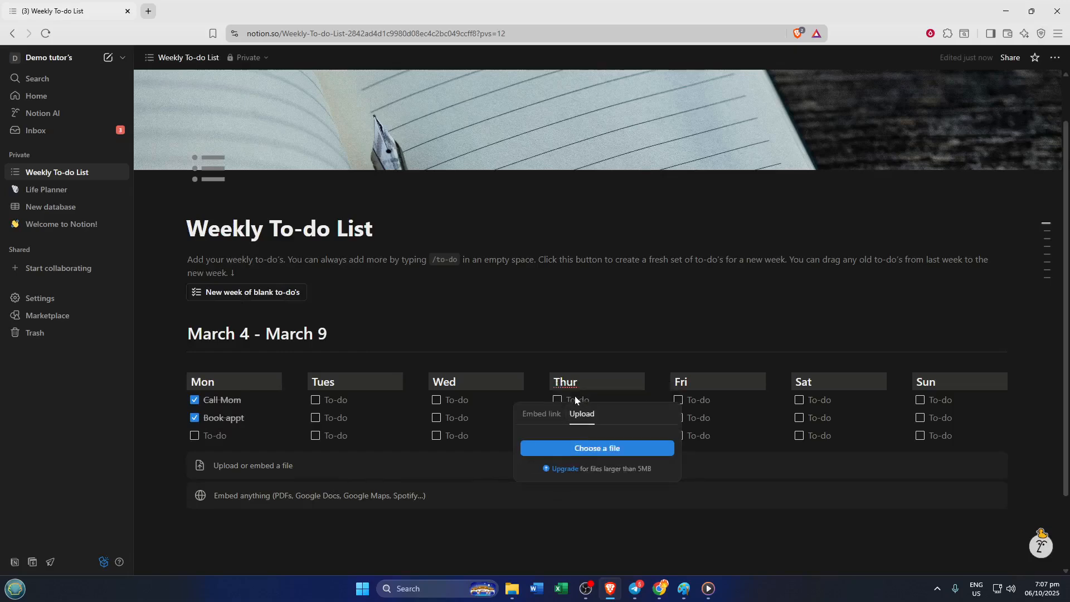
click(571, 452)
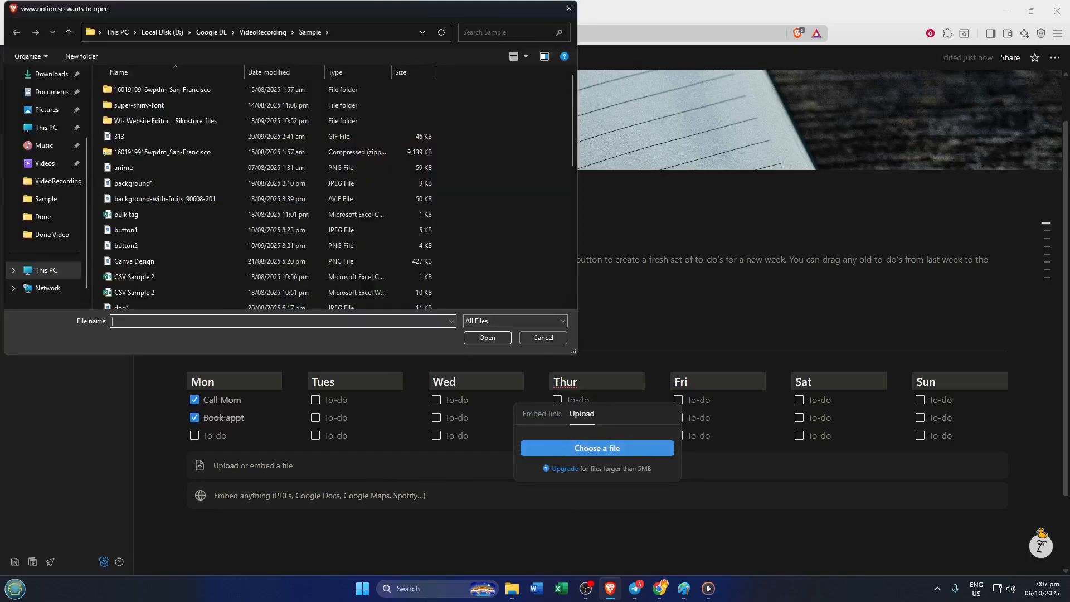
click(50, 199)
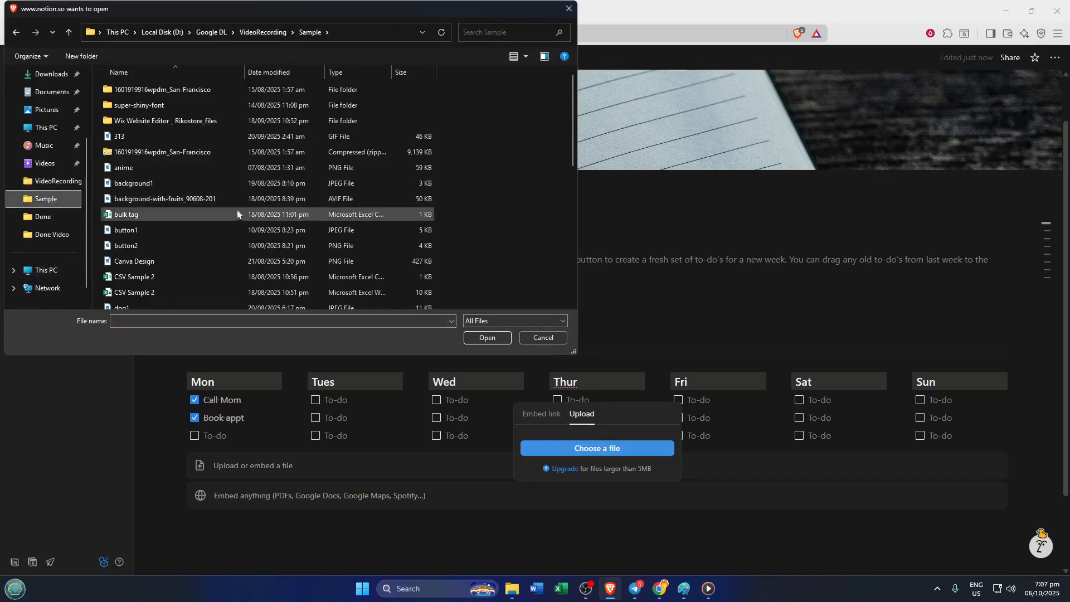
scroll(239, 215, down, 3)
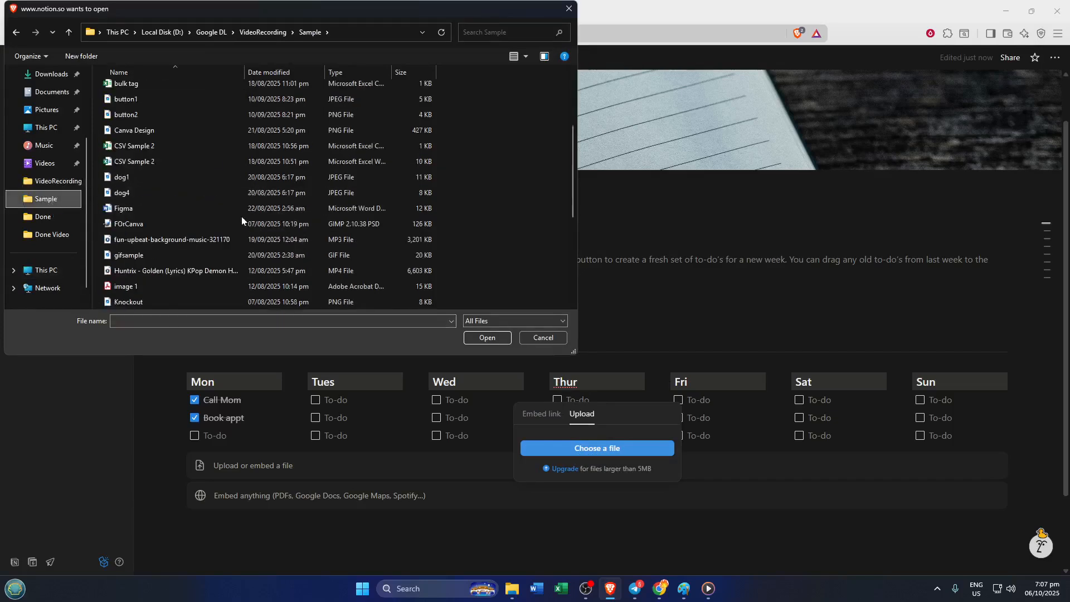
click(163, 284)
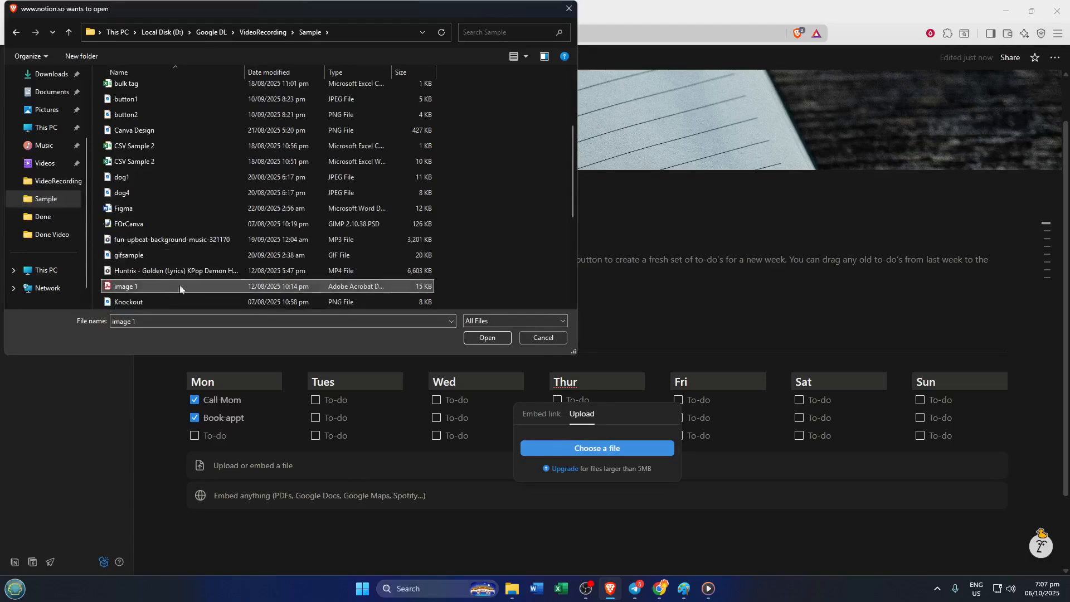
click(479, 337)
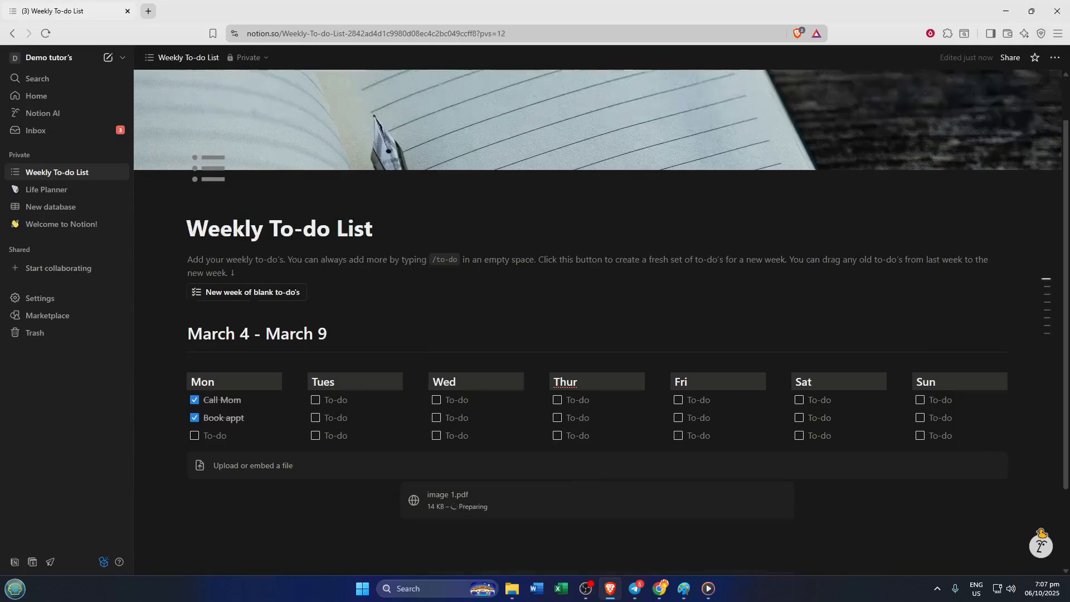
Scroll past the rendered strawberry PDF preview and start an empty line below it.
scroll(552, 357, down, 2)
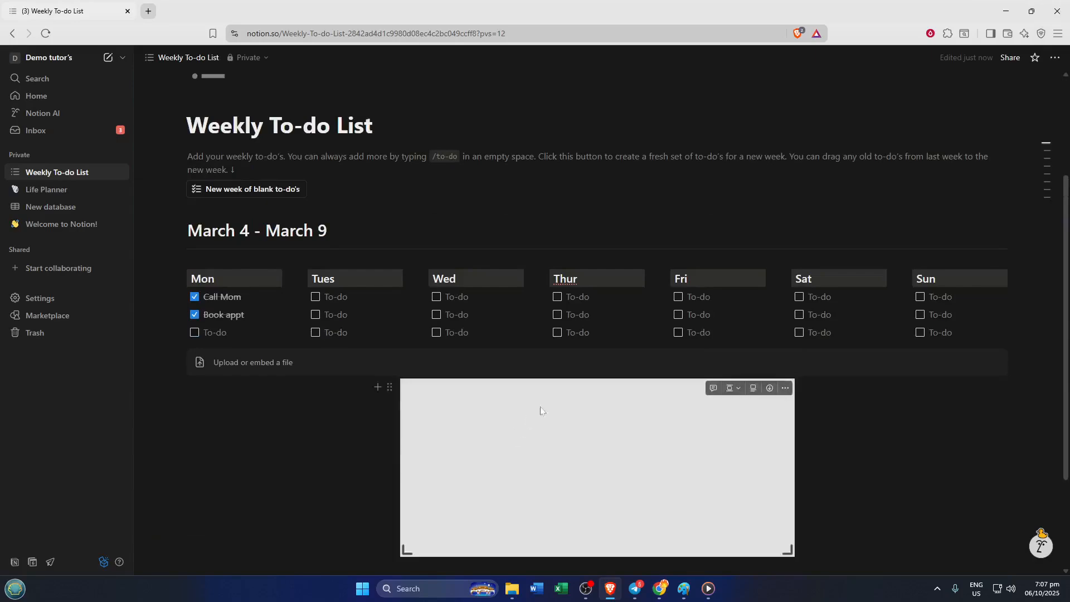
scroll(596, 446, down, 2)
scroll(596, 445, down, 1)
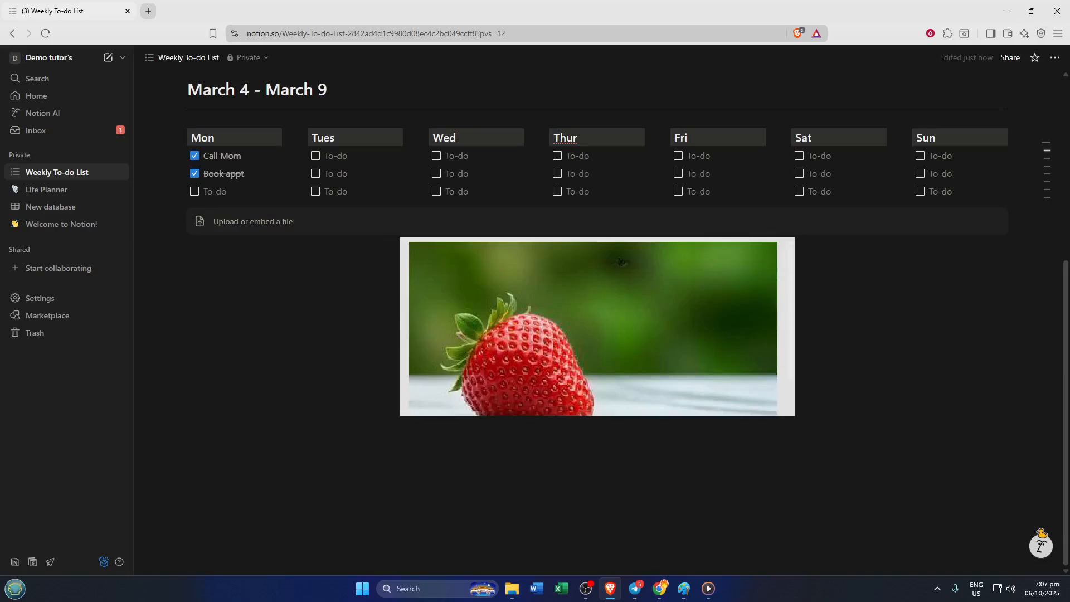
click(189, 428)
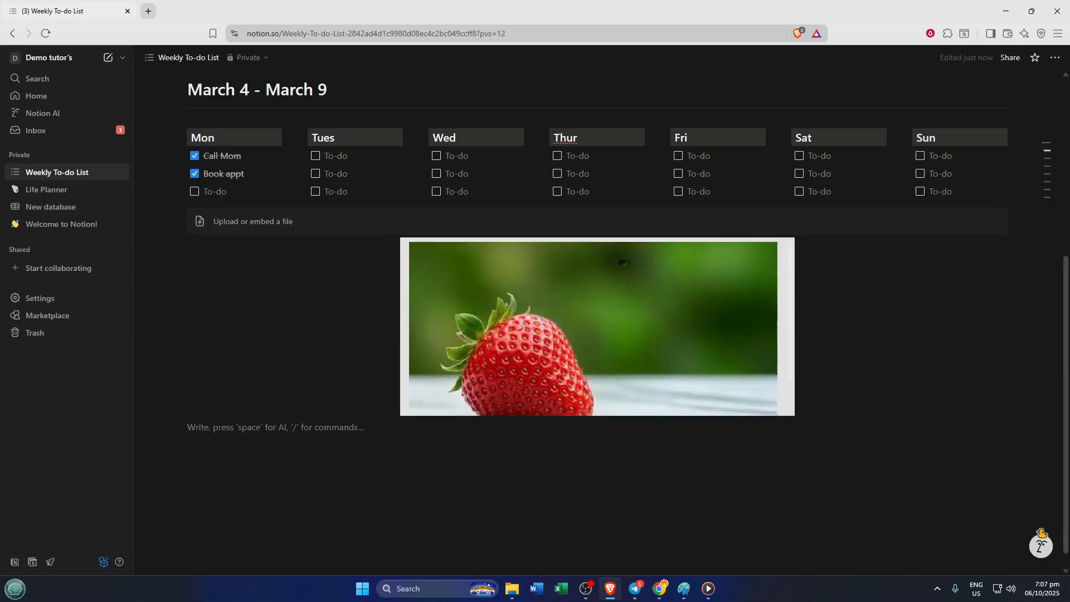
Add a File block below the strawberry preview and upload image 1.pdf into it.
text(/)
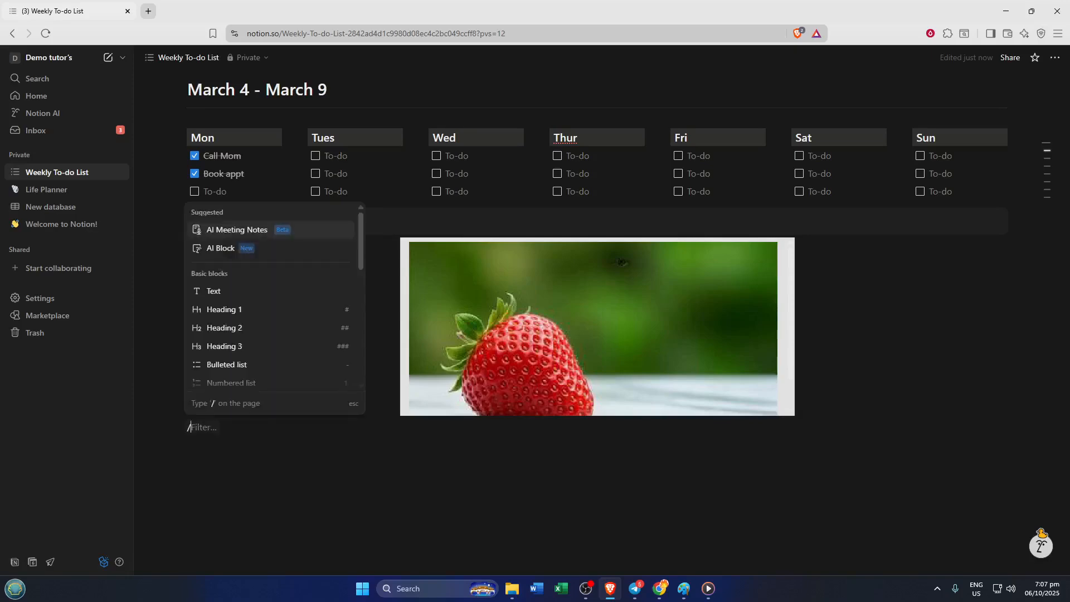
text(file)
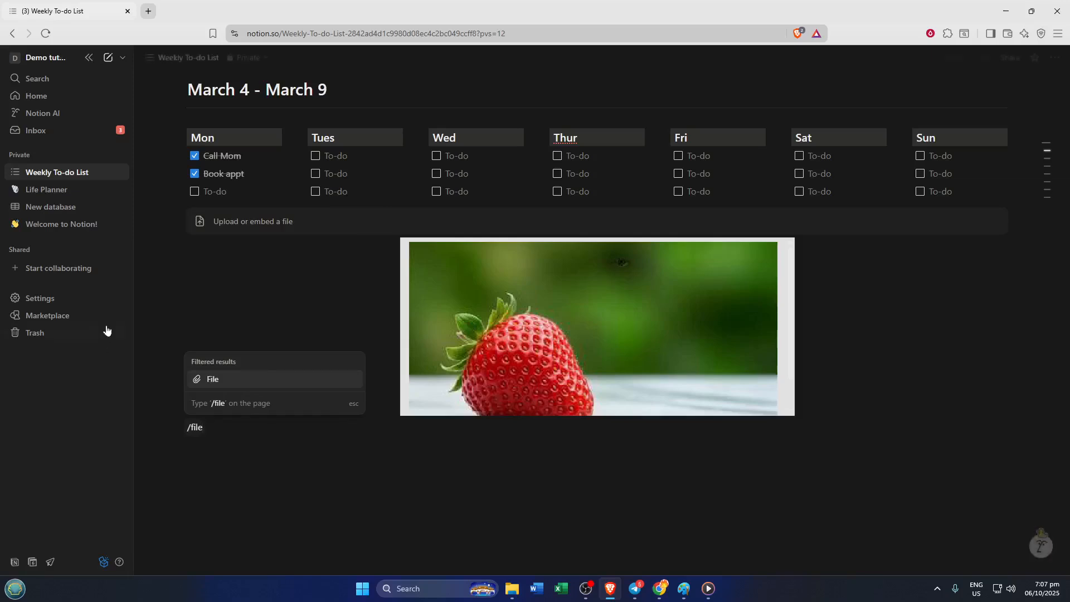
click(220, 385)
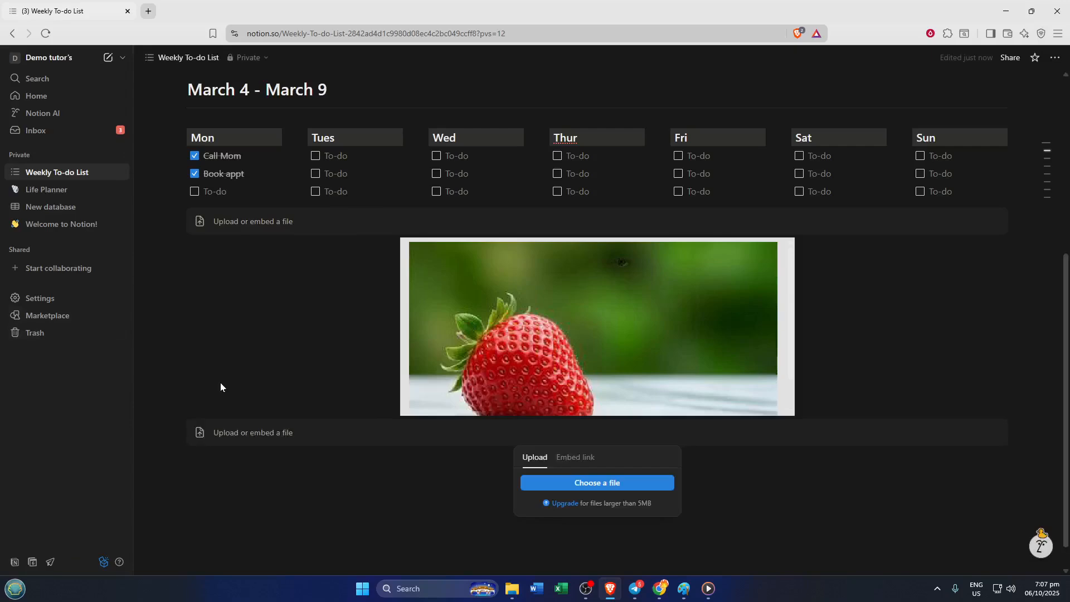
click(581, 480)
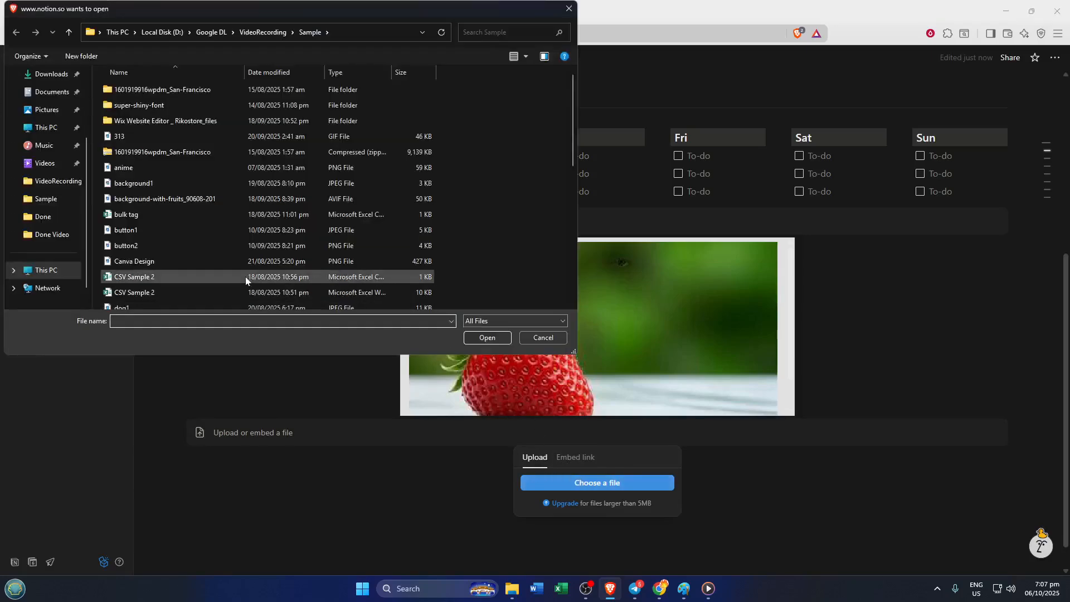
scroll(245, 277, down, 2)
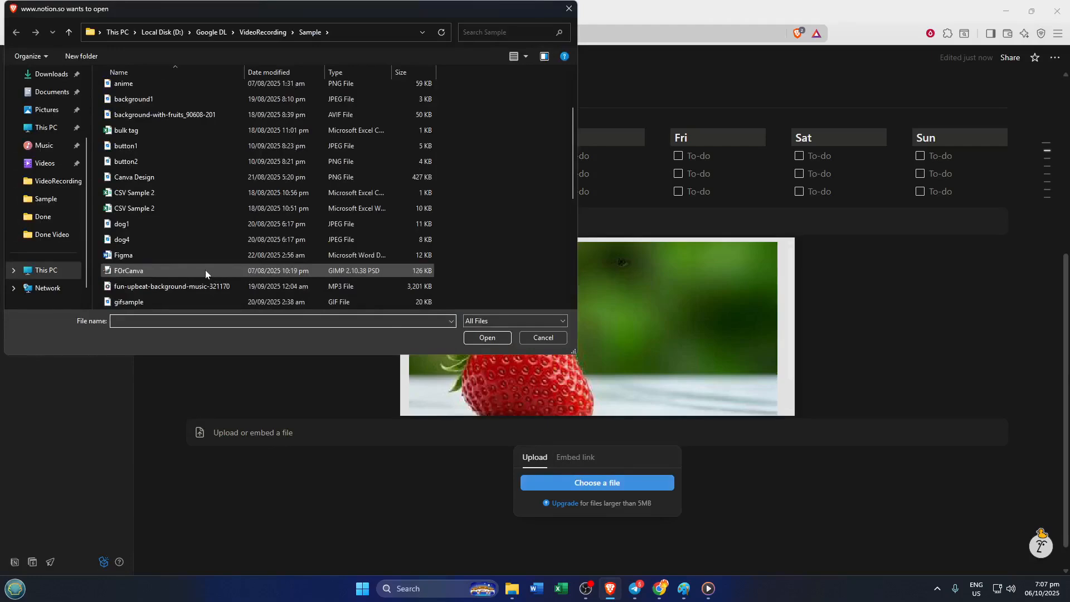
scroll(205, 273, down, 1)
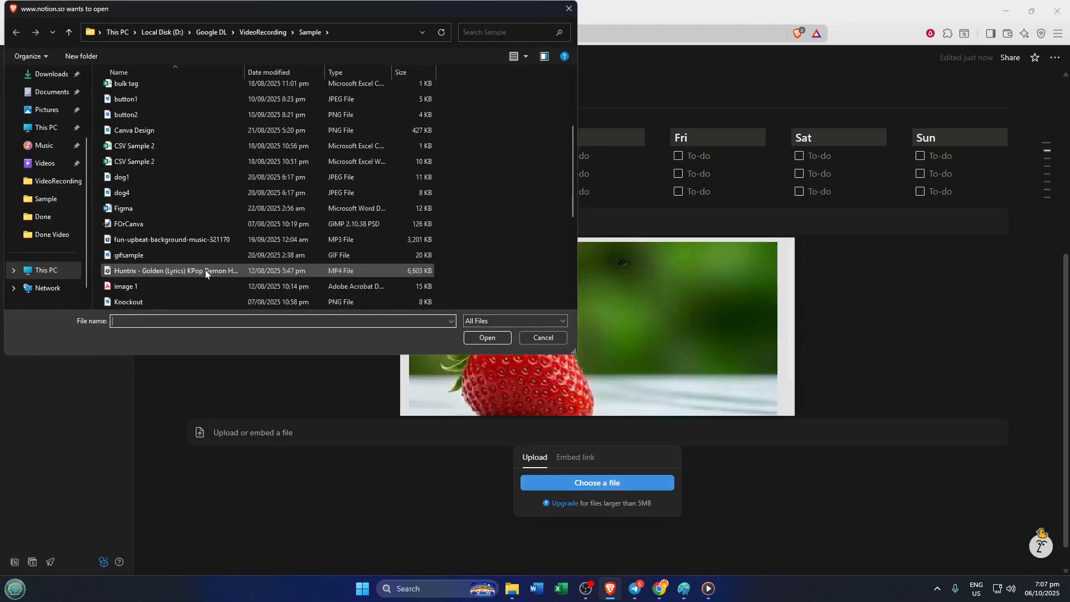
click(179, 286)
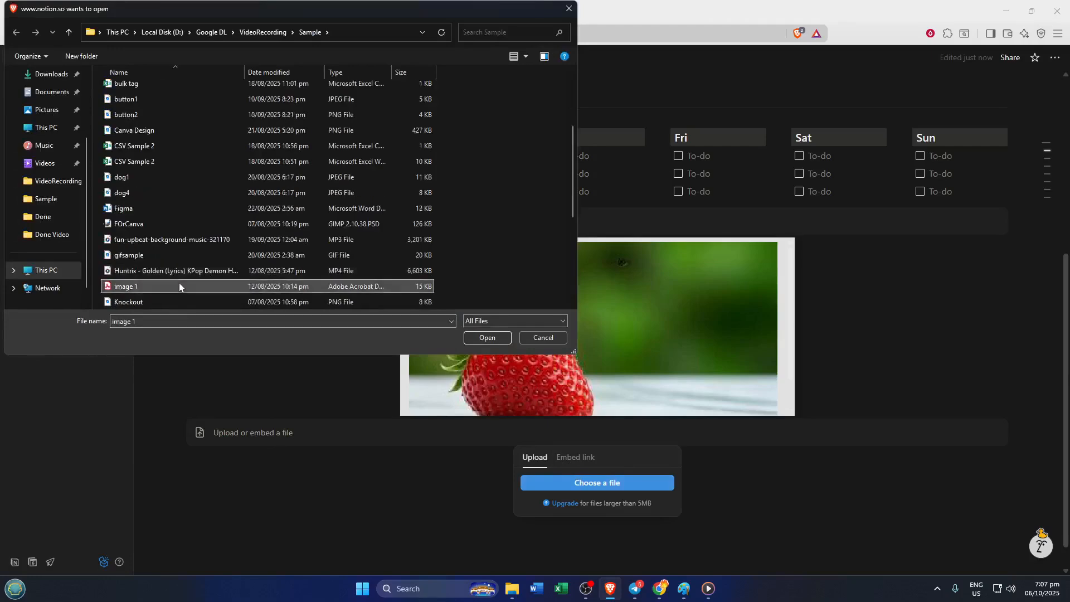
click(479, 334)
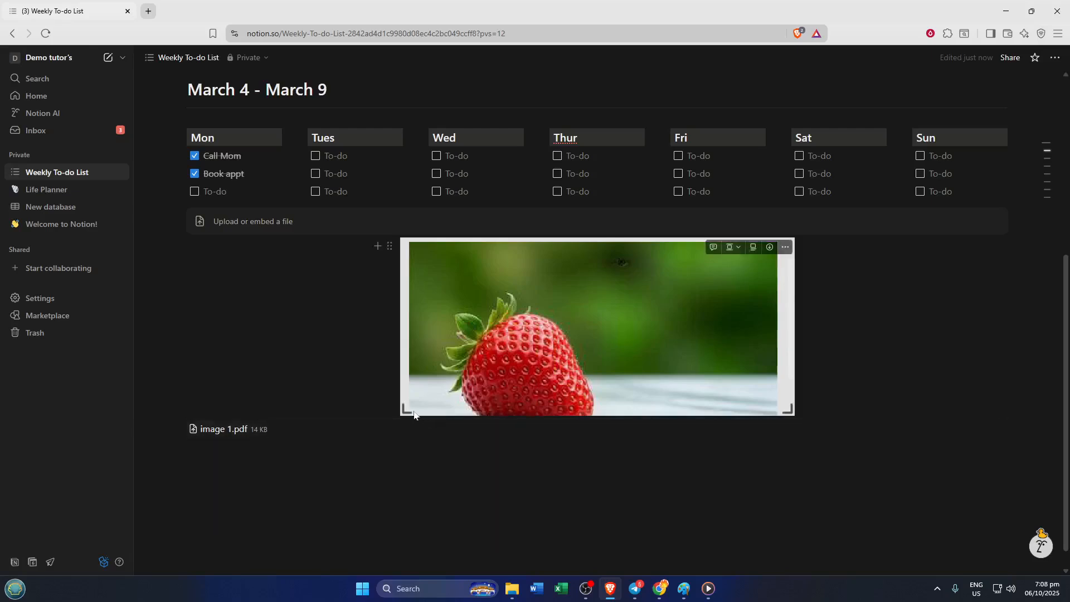
Enlarge the strawberry PDF preview, then add an empty line below the image 1.pdf attachment.
drag(405, 410, 404, 458)
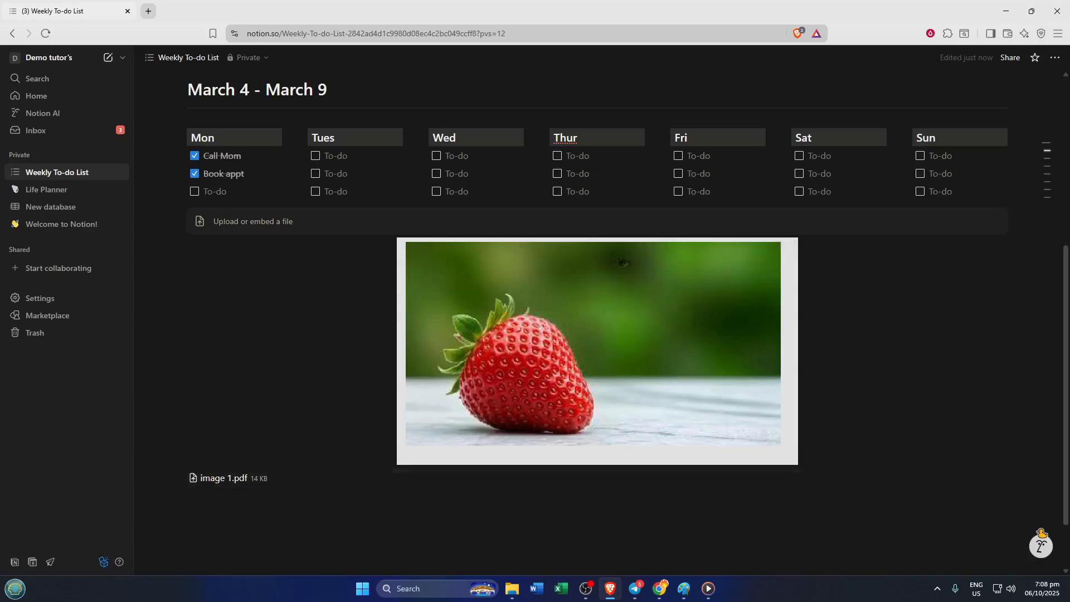
click(276, 497)
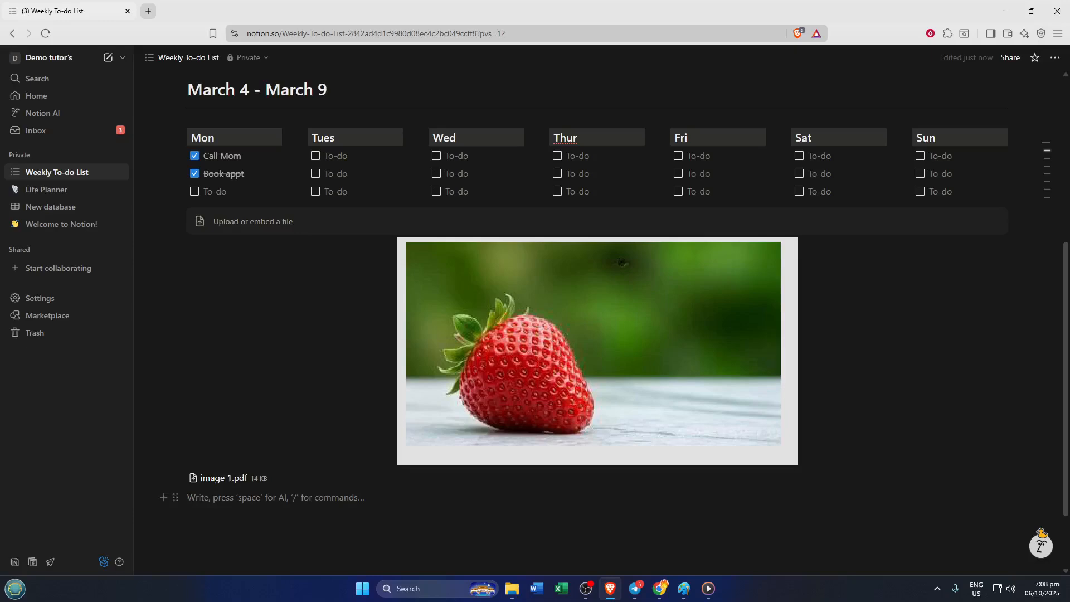
scroll(597, 323, down, 1)
scroll(597, 324, down, 1)
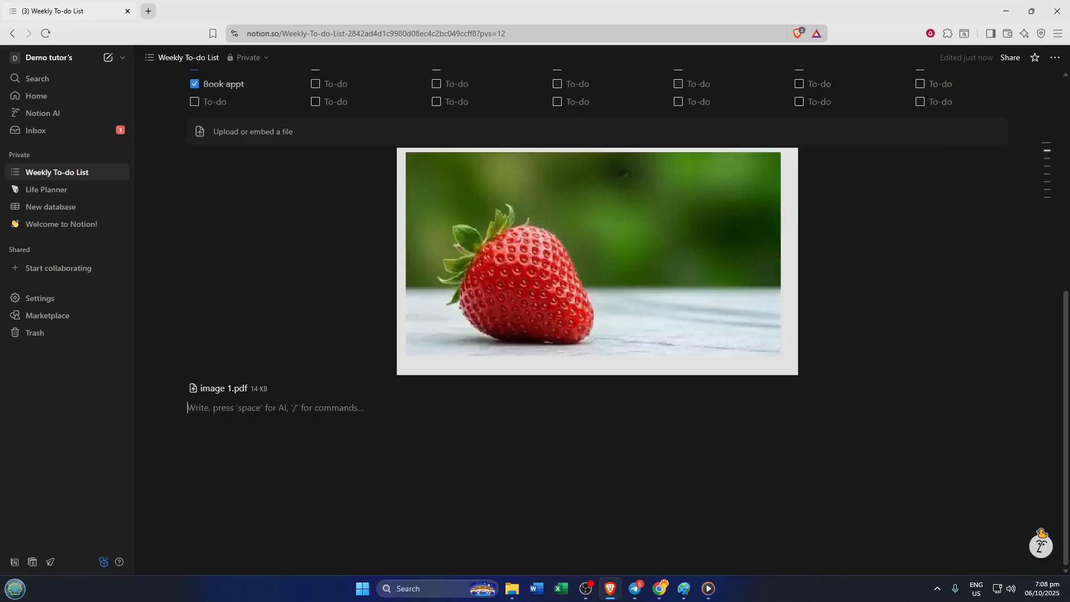